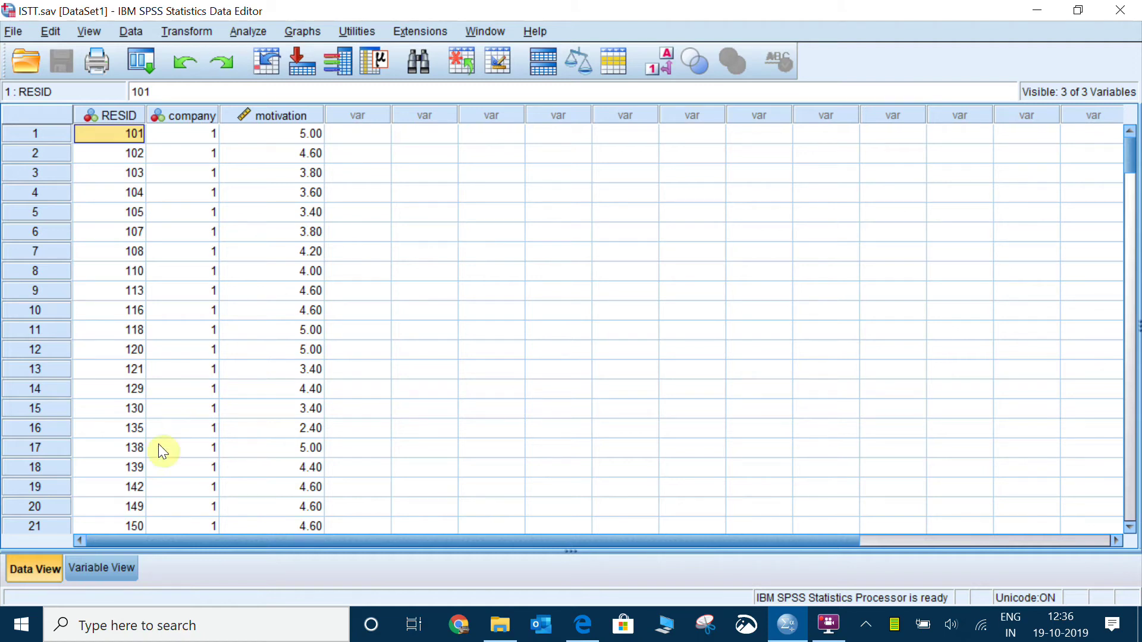
# Review the data rows and the variable definitions, including the value labels of the company variable and the motivation variable's settings.
pyautogui.click(117, 570)
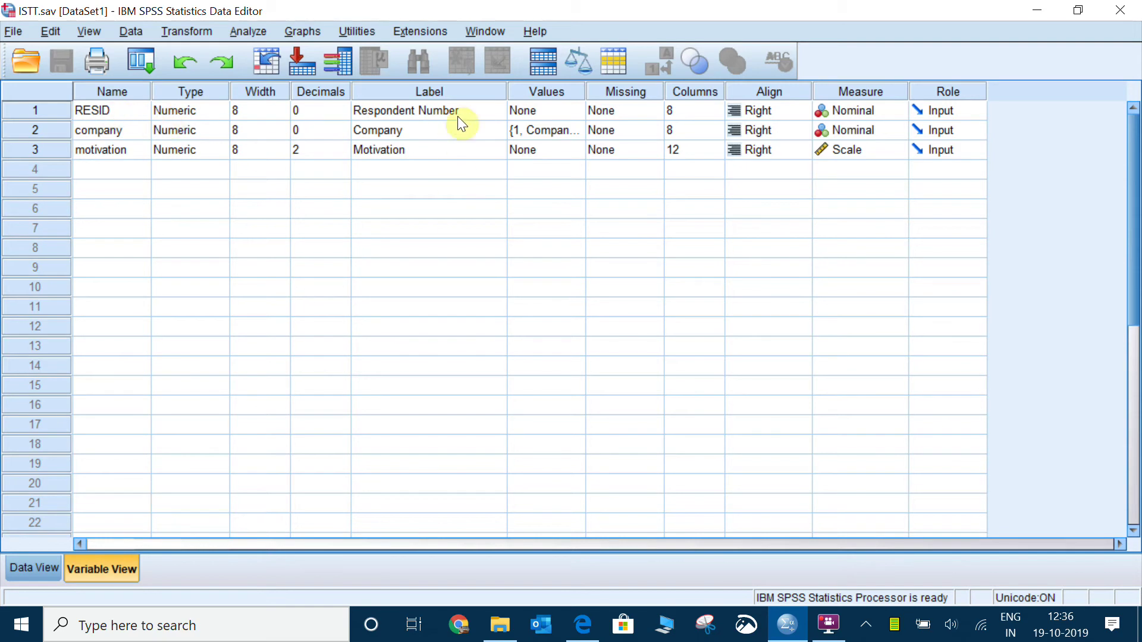
pyautogui.click(37, 566)
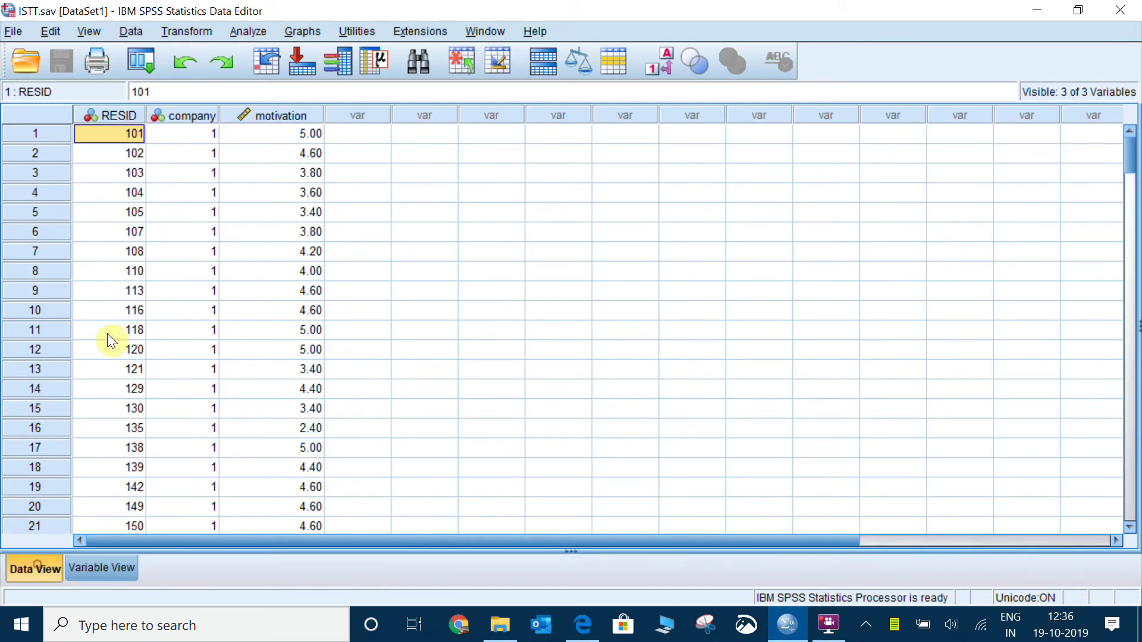
pyautogui.scroll(-2, 102, 241)
pyautogui.scroll(2, 107, 261)
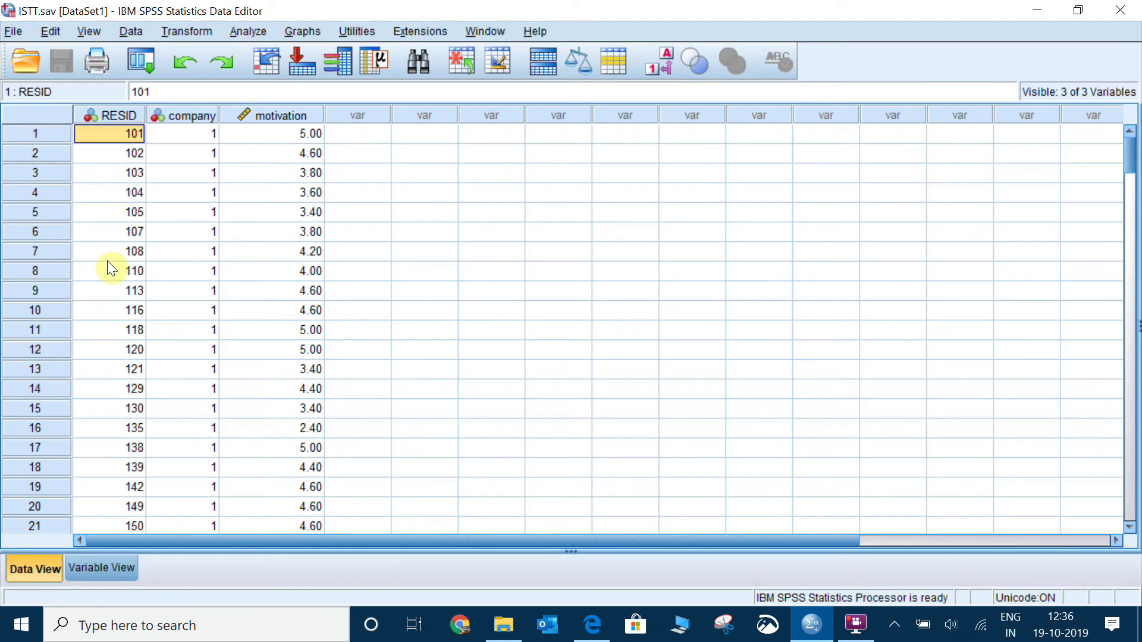
pyautogui.click(105, 571)
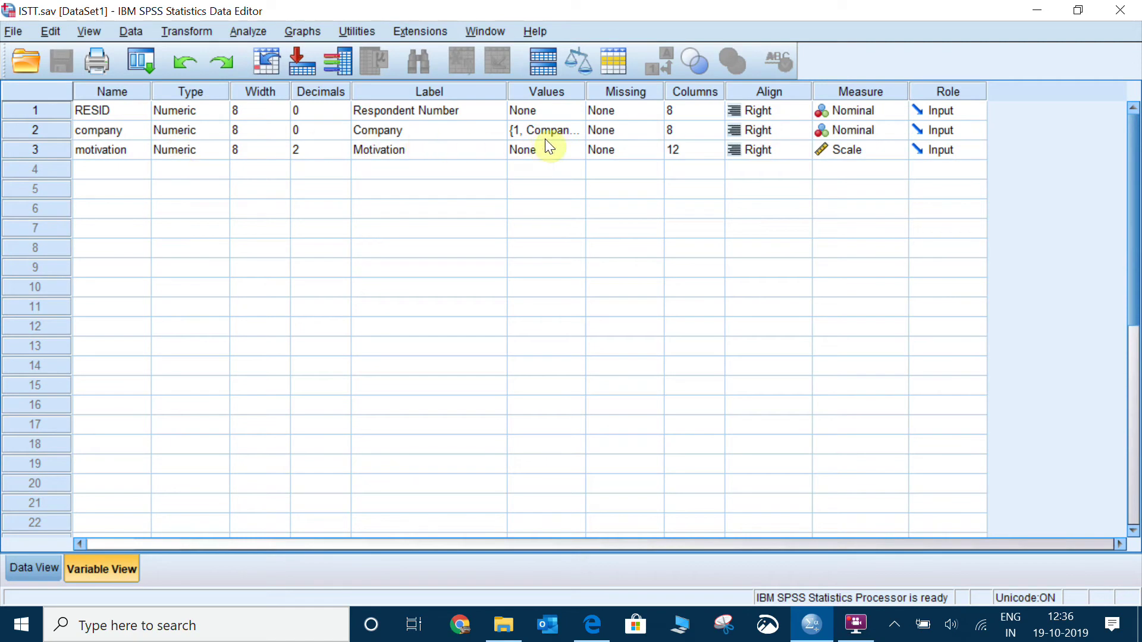
pyautogui.doubleClick(577, 130)
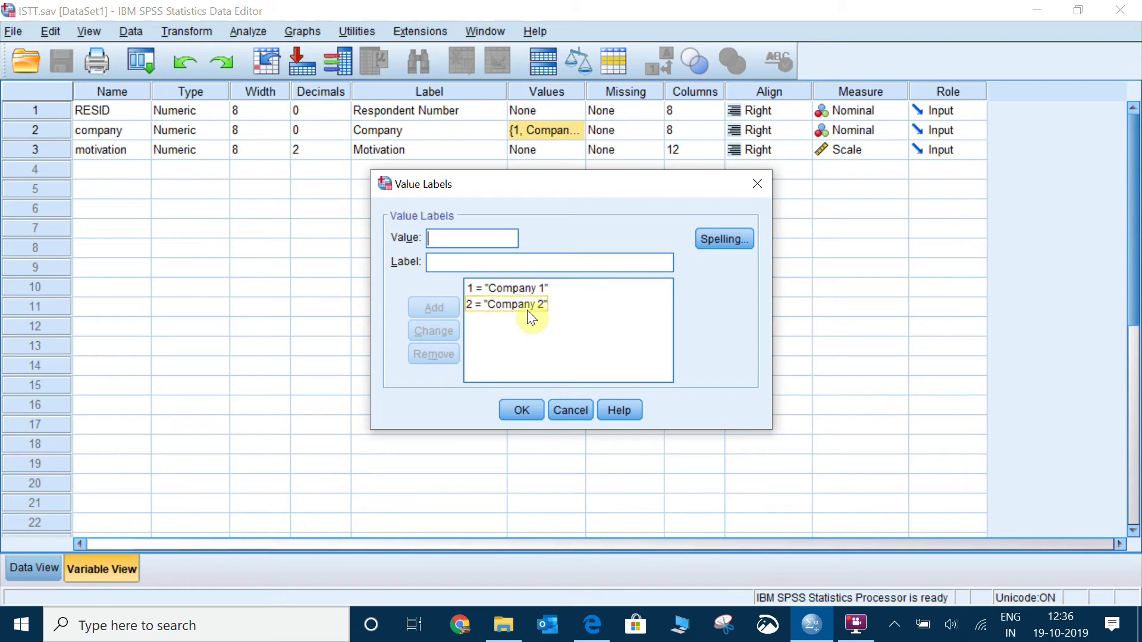
pyautogui.click(522, 409)
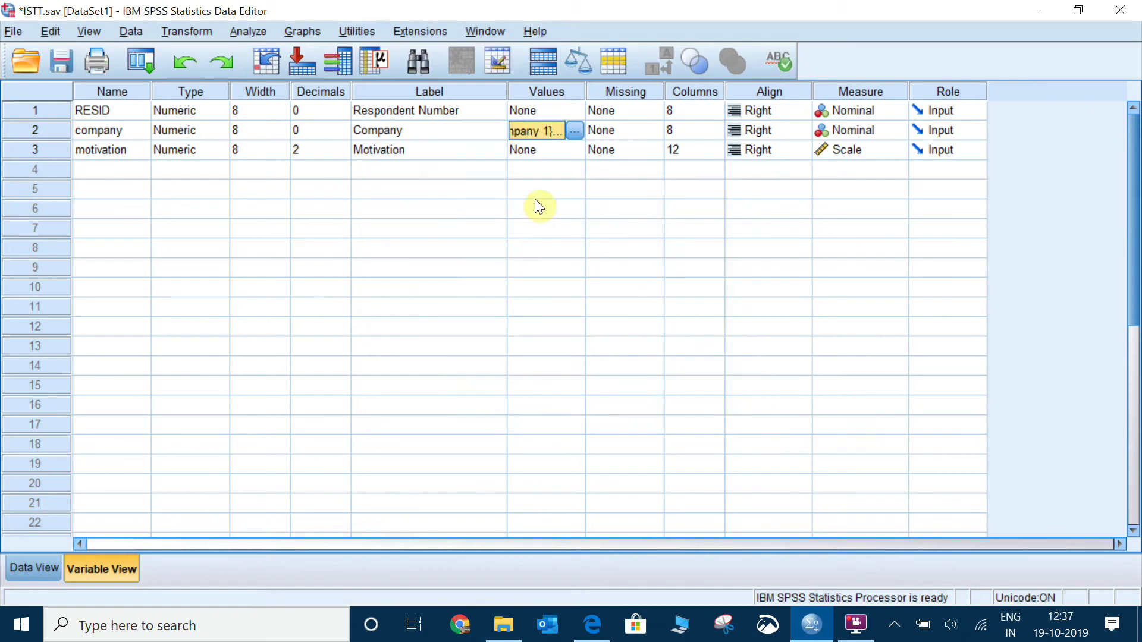
pyautogui.click(543, 155)
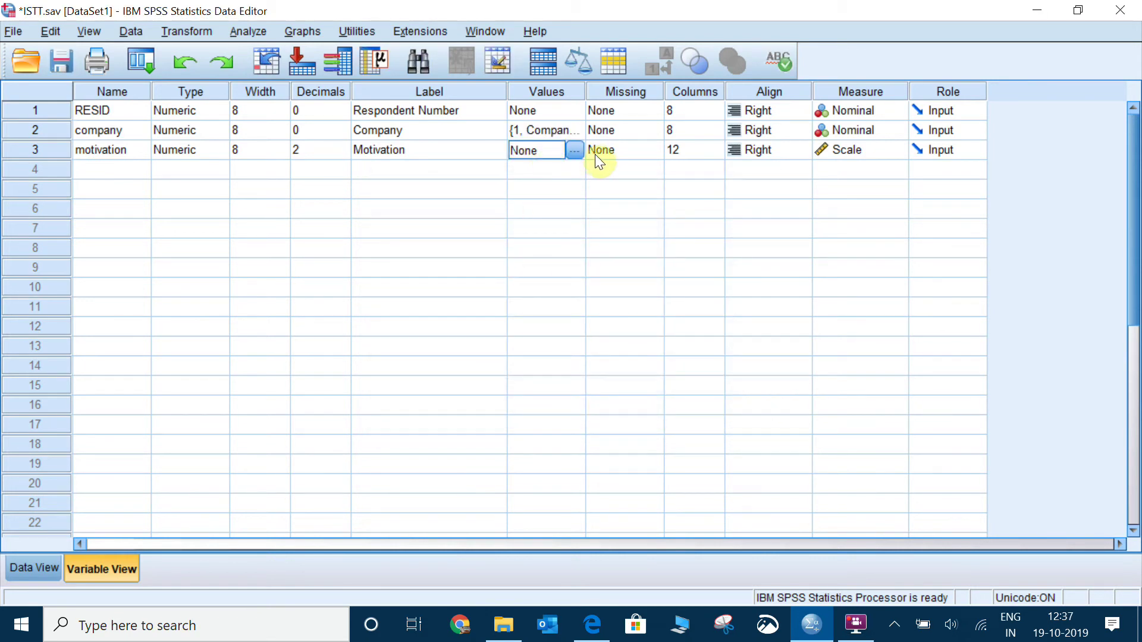
pyautogui.click(463, 156)
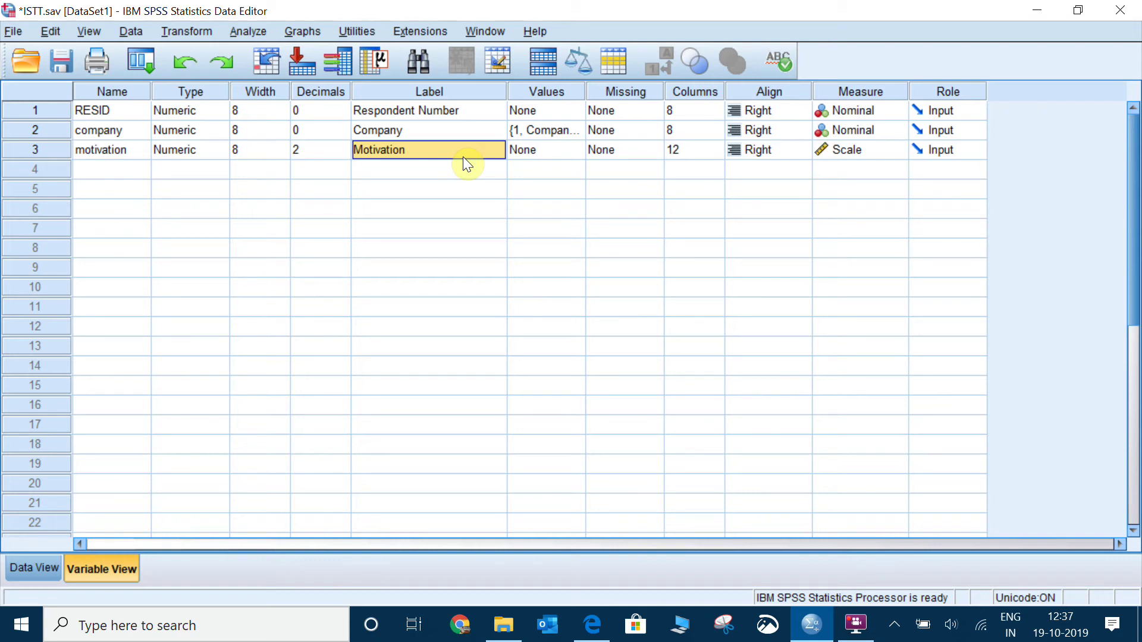
# Set up an Independent-Samples T Test with Motivation as the test variable and Company as the grouping variable.
pyautogui.click(253, 31)
pyautogui.moveTo(299, 96)
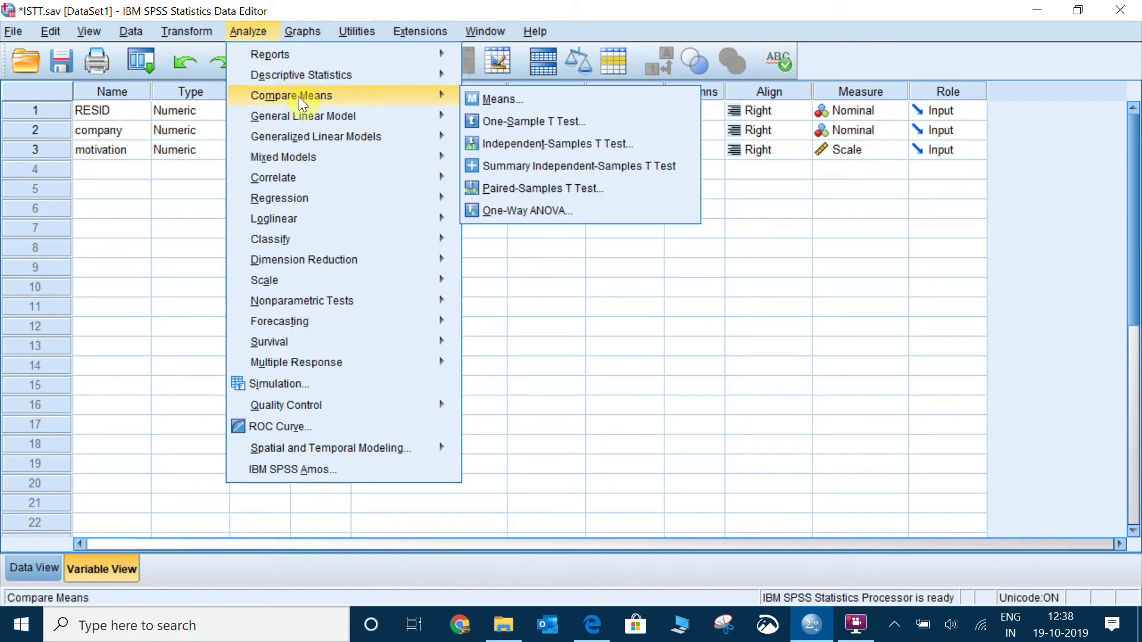
pyautogui.click(529, 144)
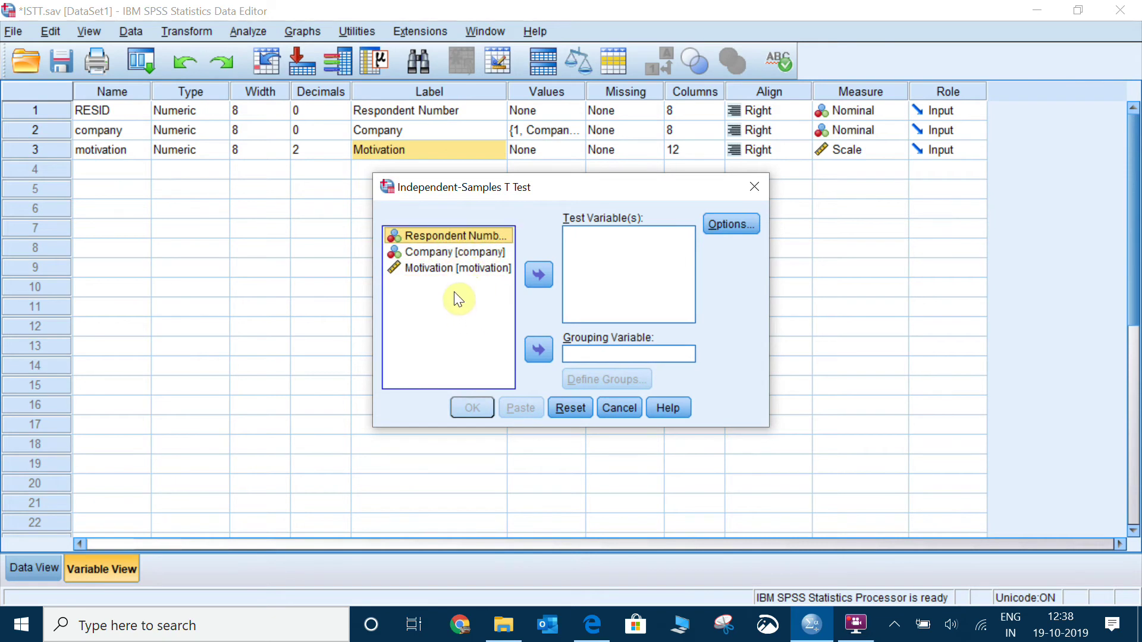
pyautogui.click(464, 270)
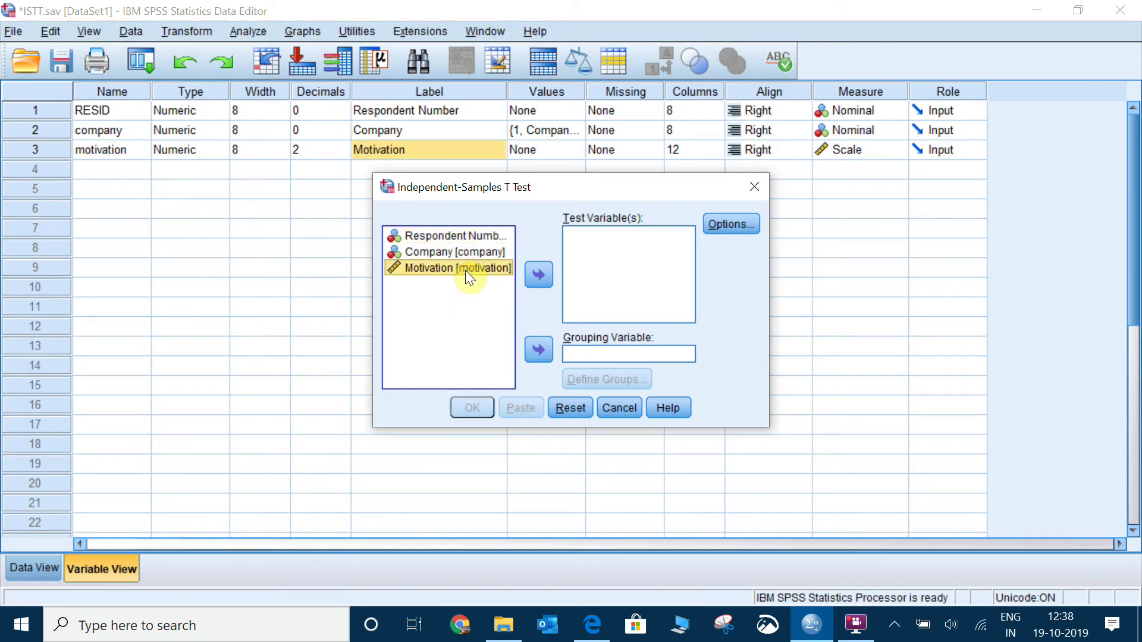
pyautogui.click(537, 276)
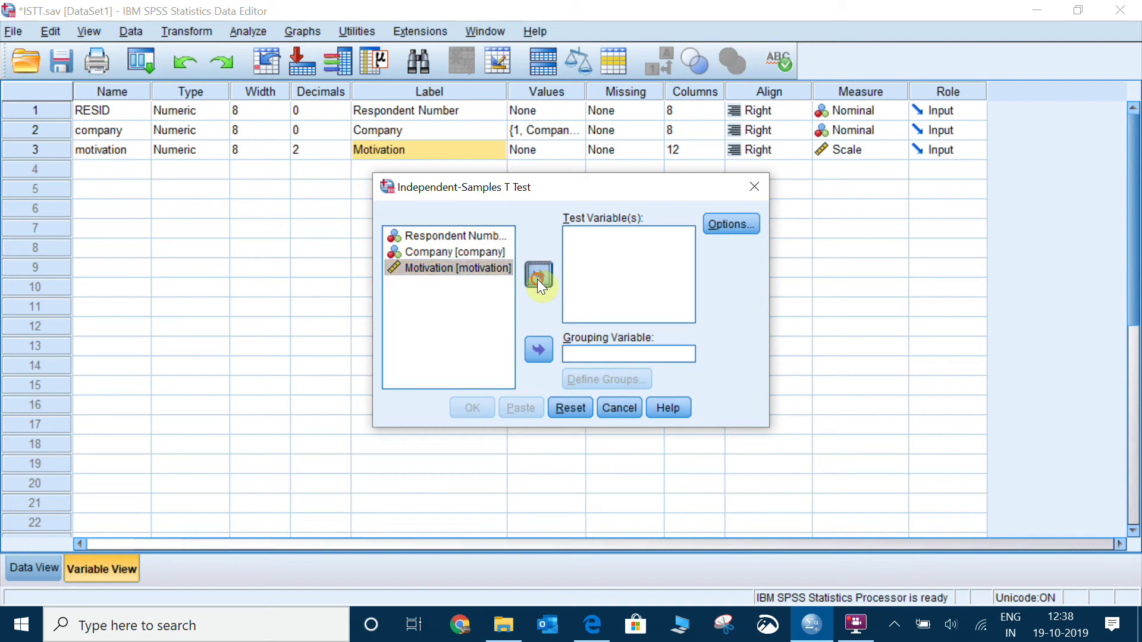
pyautogui.click(450, 253)
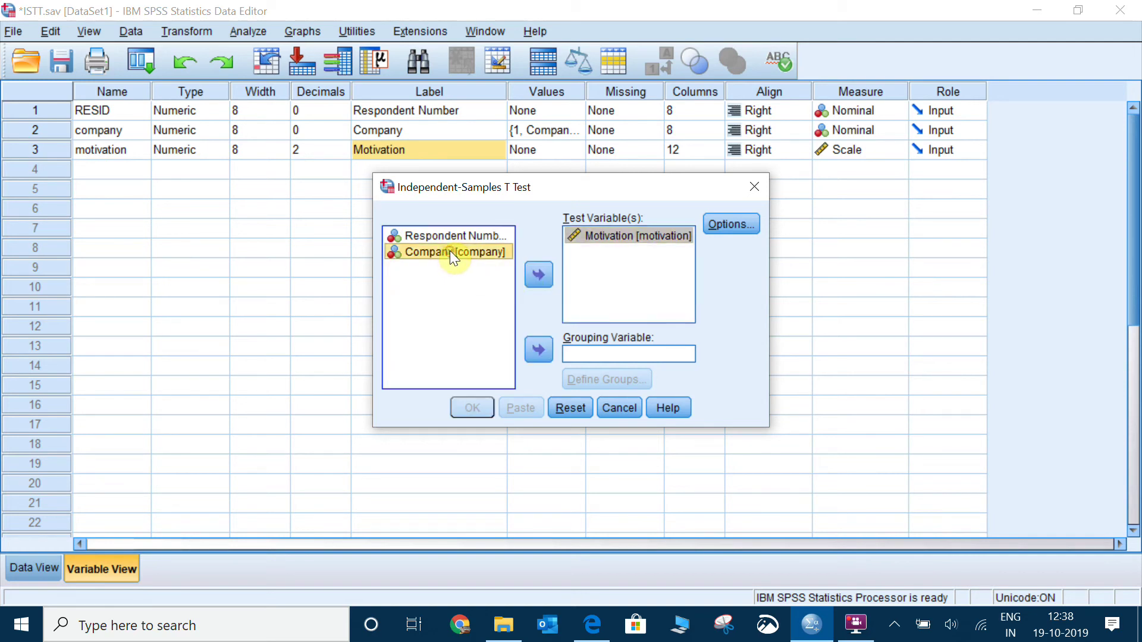
pyautogui.click(538, 349)
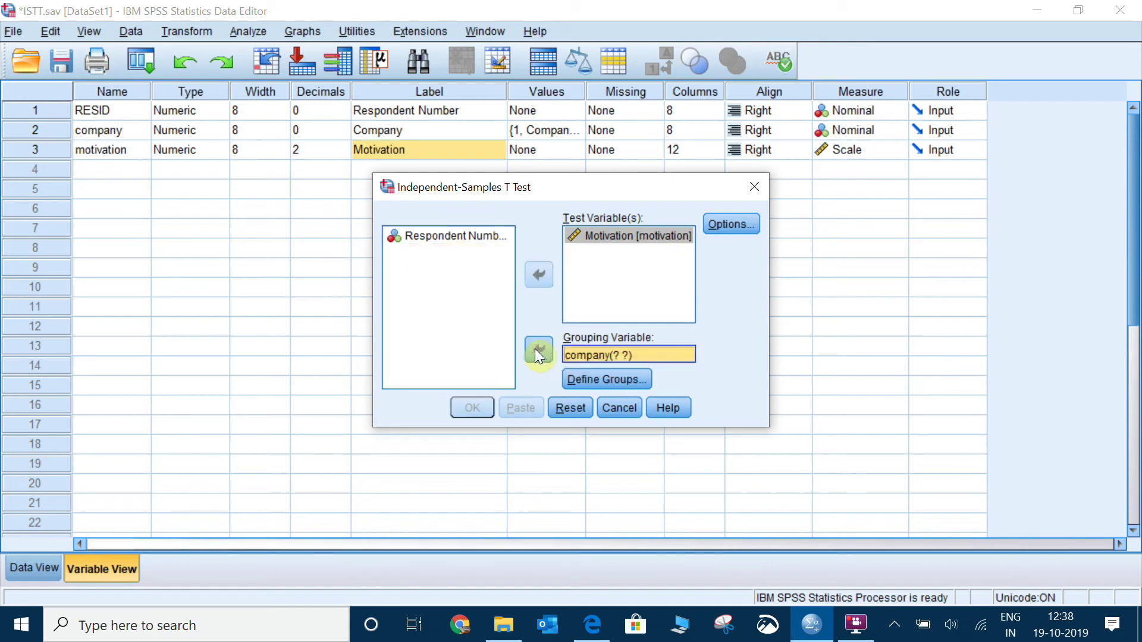
# Define the groups of the company grouping variable with specified values 1 for Group 1 and 2 for Group 2.
pyautogui.click(612, 380)
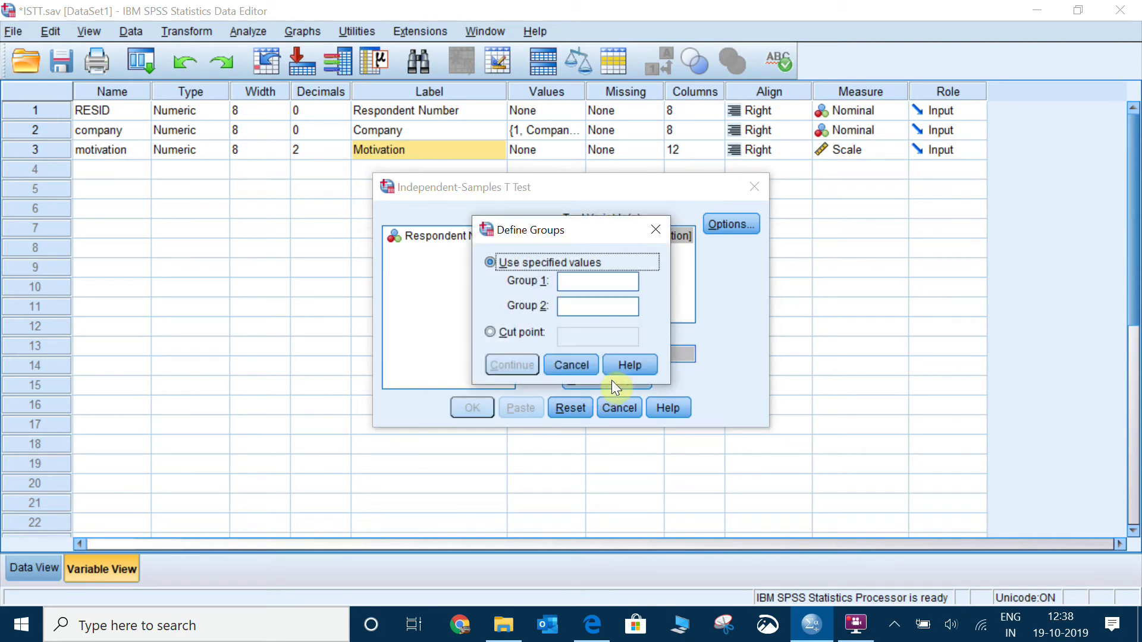
pyautogui.click(570, 281)
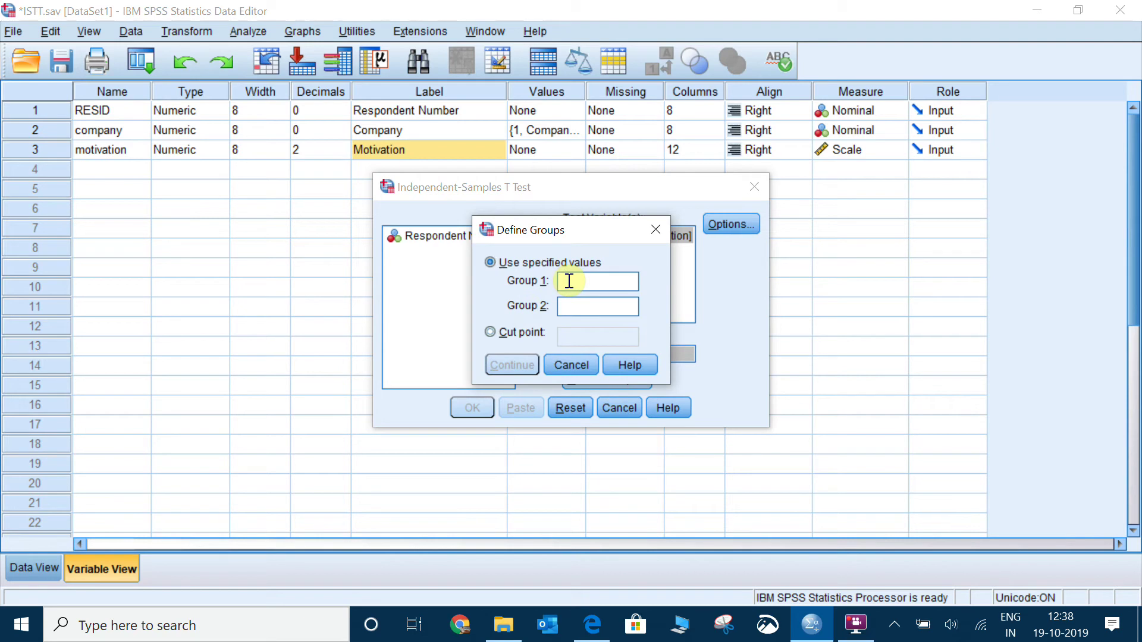
pyautogui.write('1')
pyautogui.click(580, 299)
pyautogui.write('2')
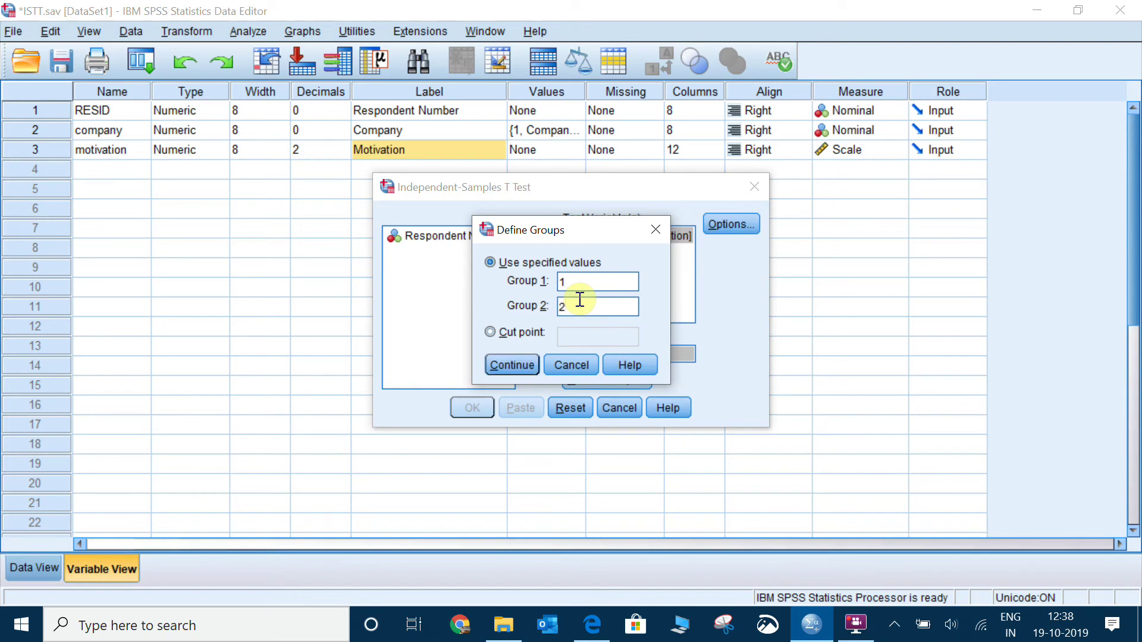
pyautogui.click(519, 365)
# Accept the 95% confidence interval with cases excluded analysis by analysis, and run the t-test.
pyautogui.click(727, 227)
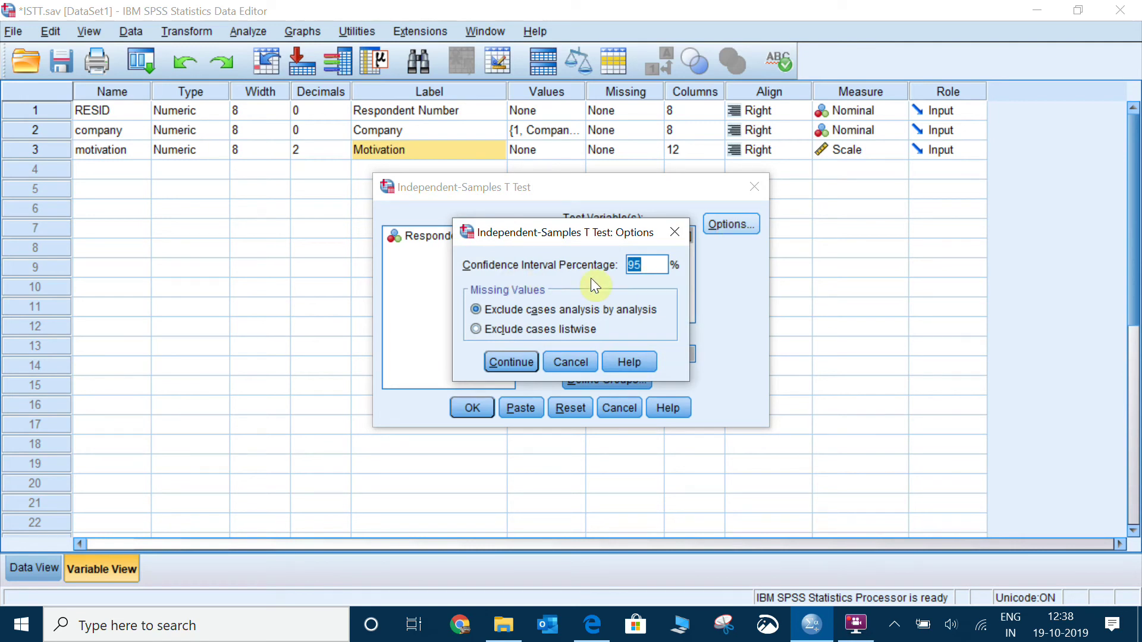
pyautogui.click(513, 362)
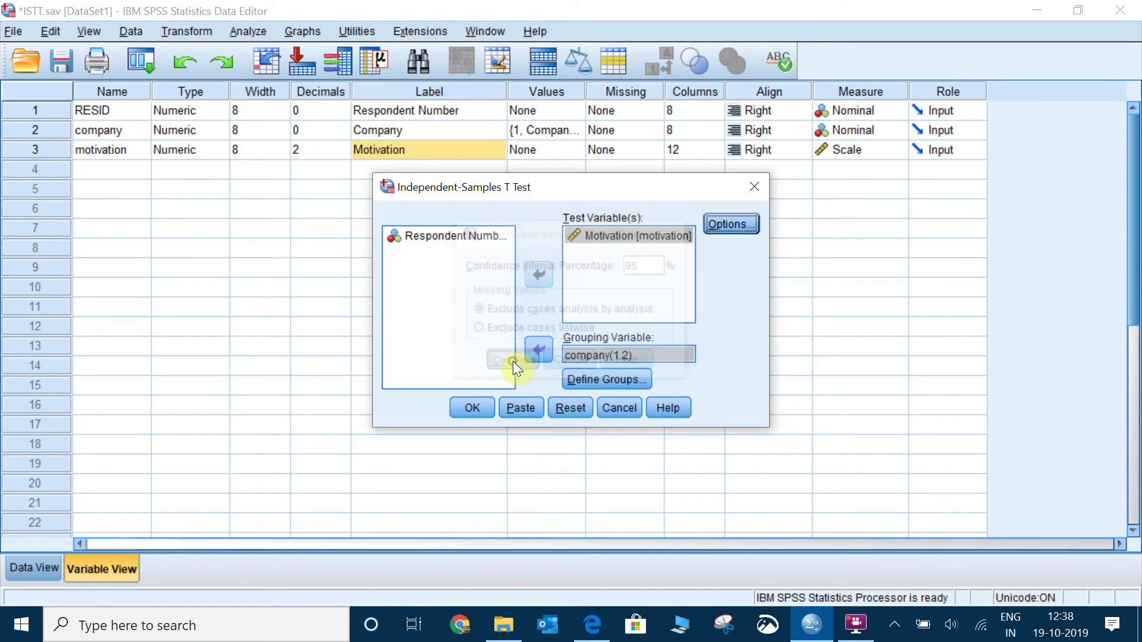
pyautogui.click(474, 407)
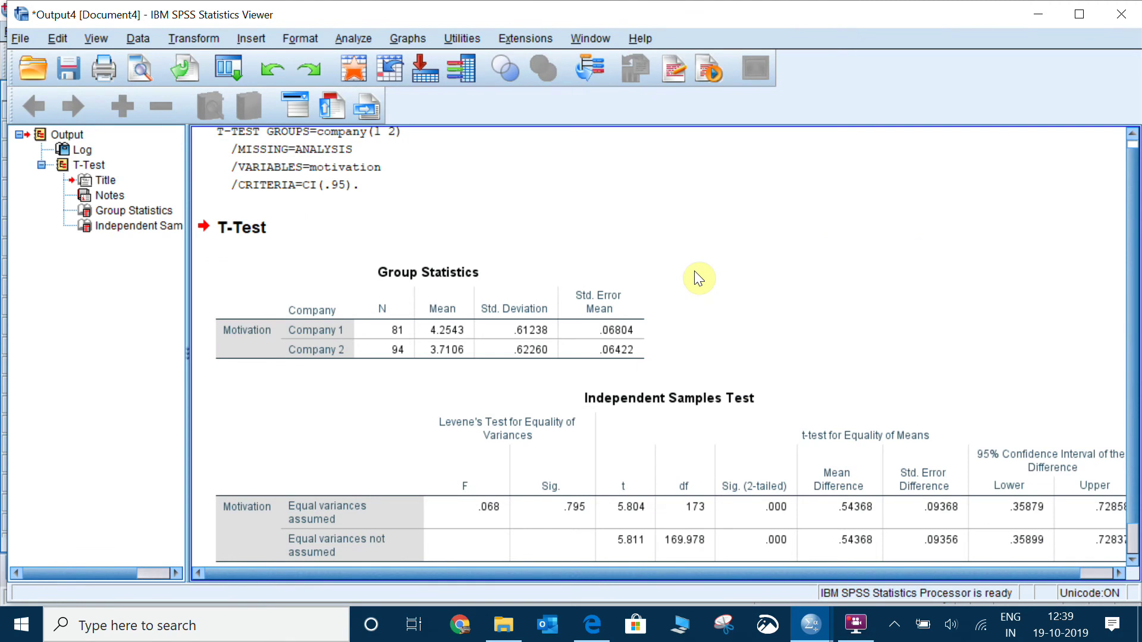
# Examine the Group Statistics and Independent Samples Test tables for the group means, Levene's test, t, df and two-tailed significance.
pyautogui.scroll(-1, 653, 267)
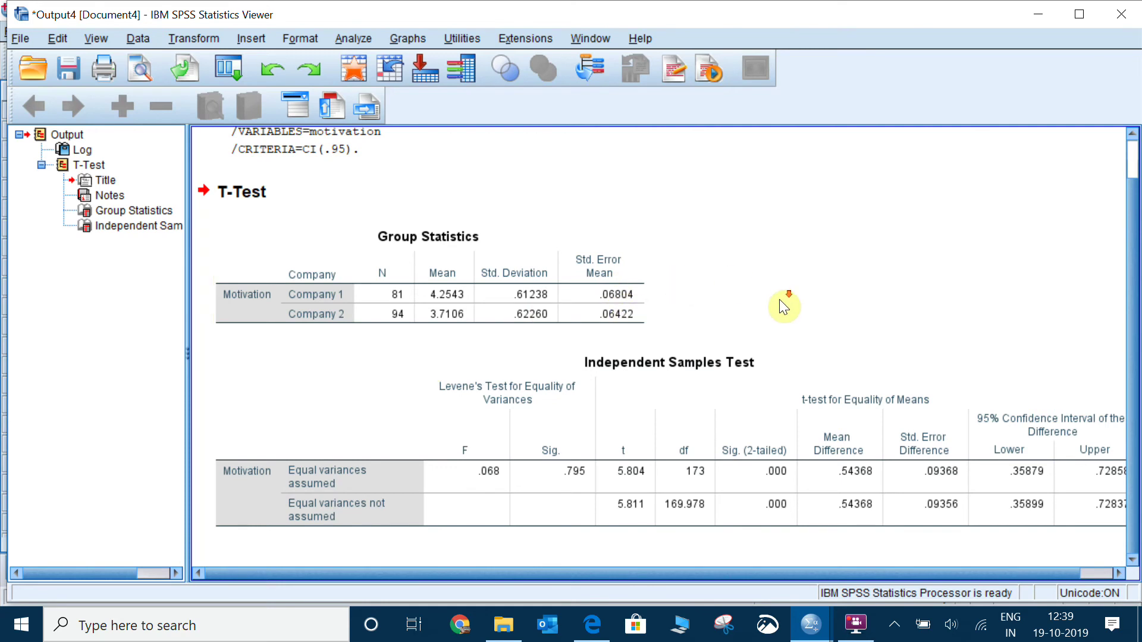
pyautogui.click(491, 412)
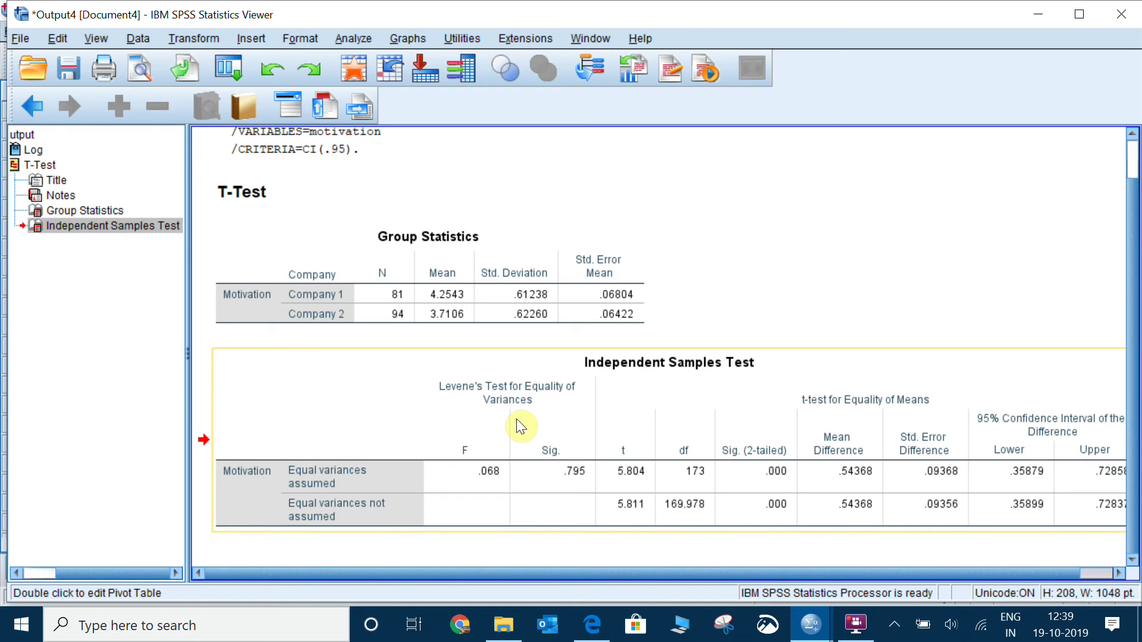
pyautogui.click(509, 294)
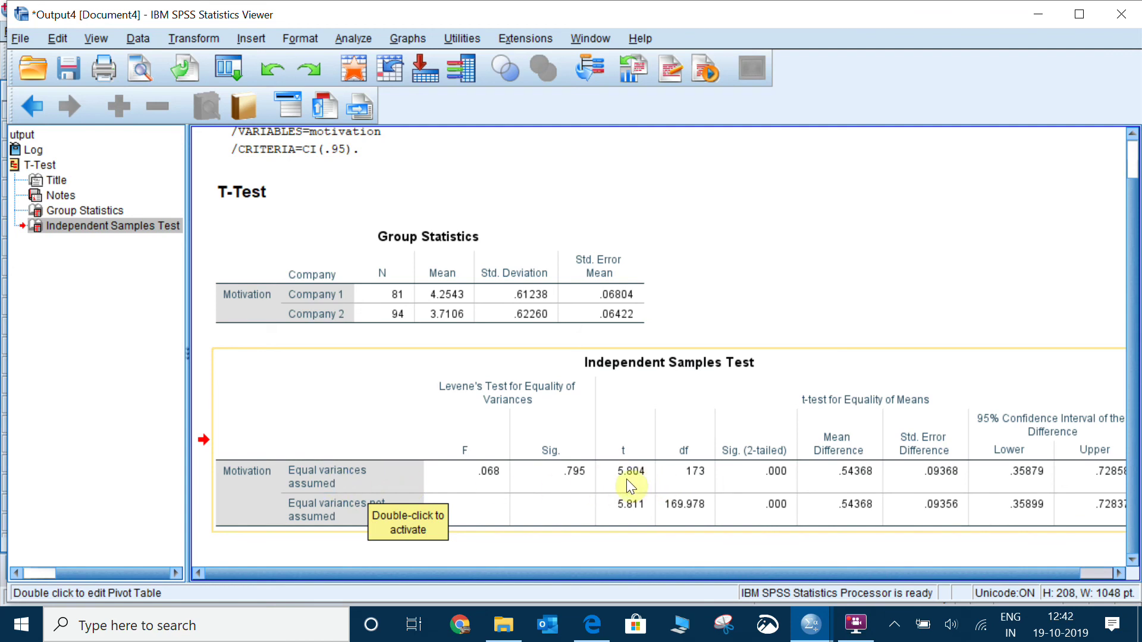
pyautogui.click(700, 482)
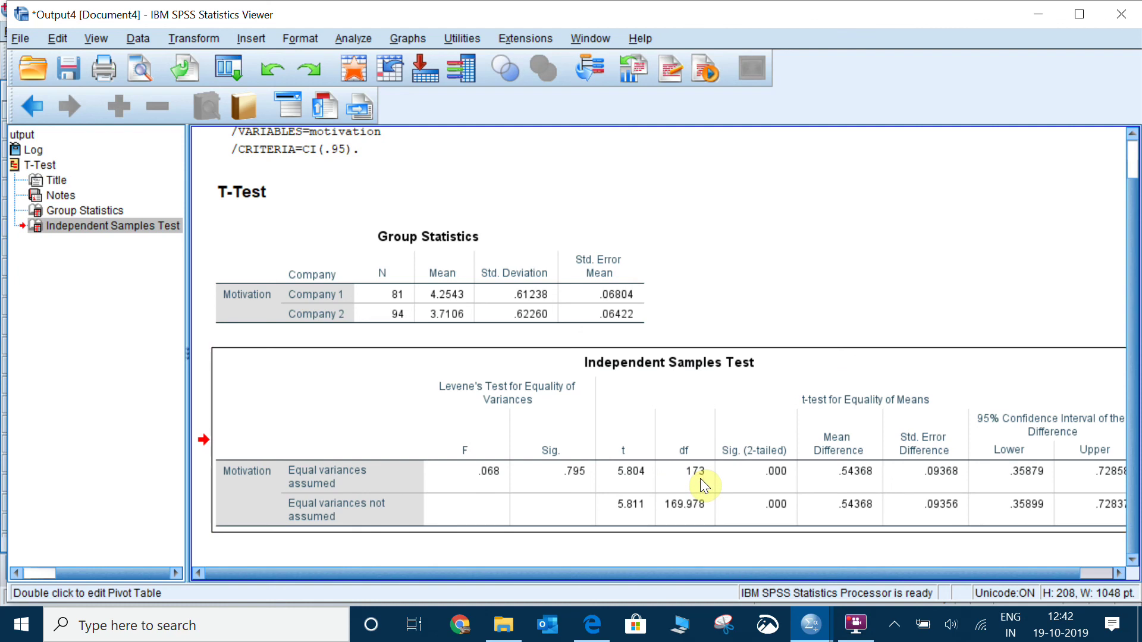
pyautogui.click(700, 478)
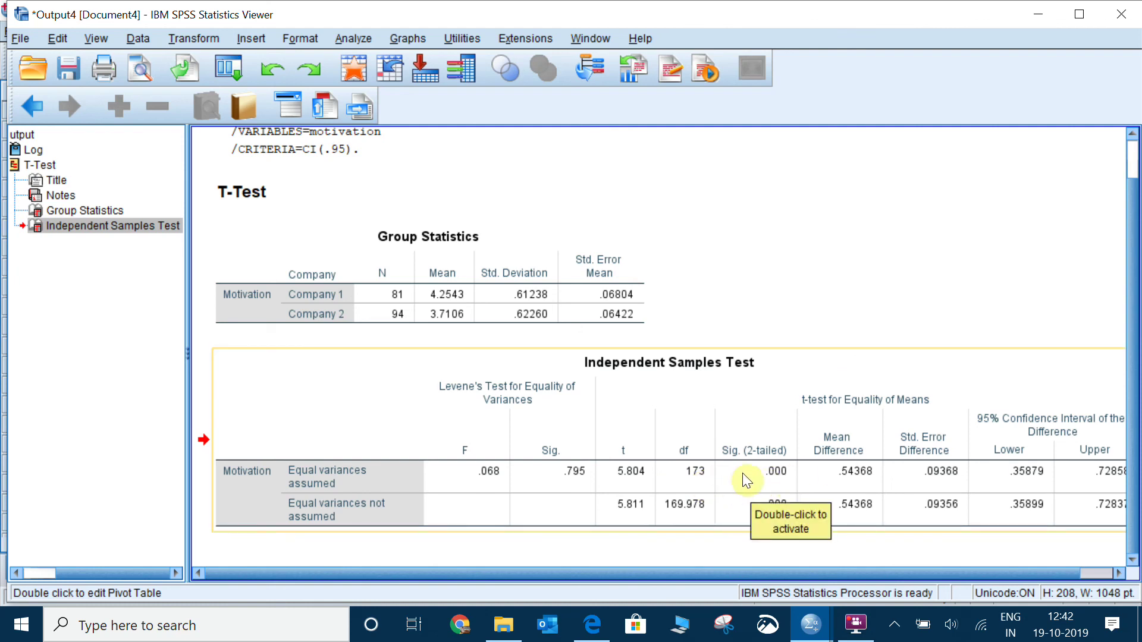
pyautogui.click(743, 474)
pyautogui.click(753, 477)
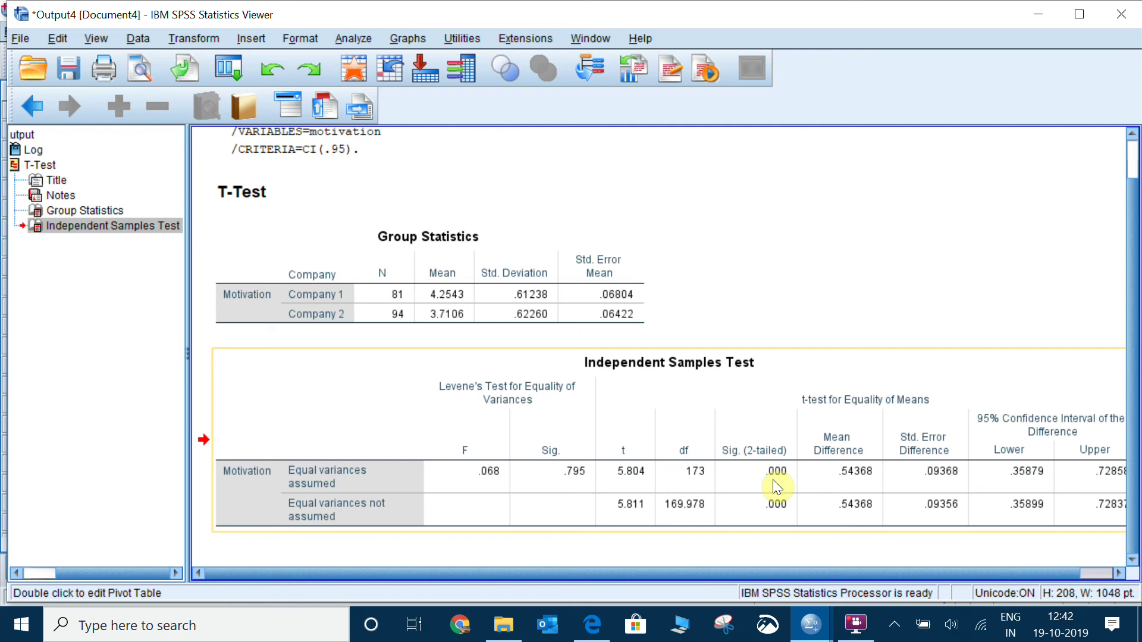
pyautogui.click(856, 626)
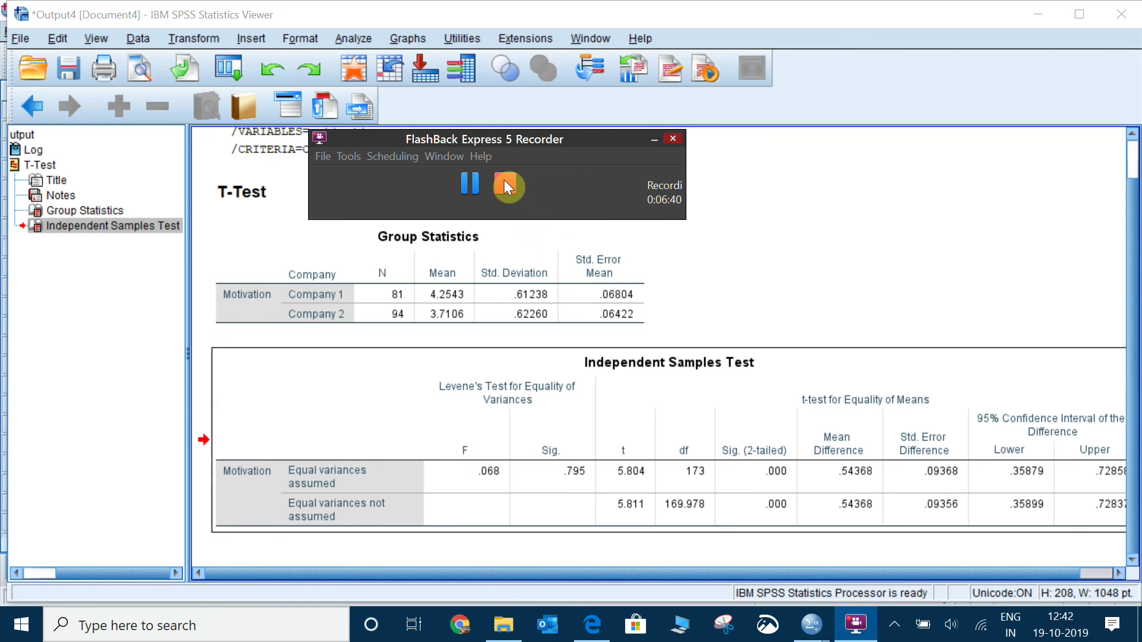